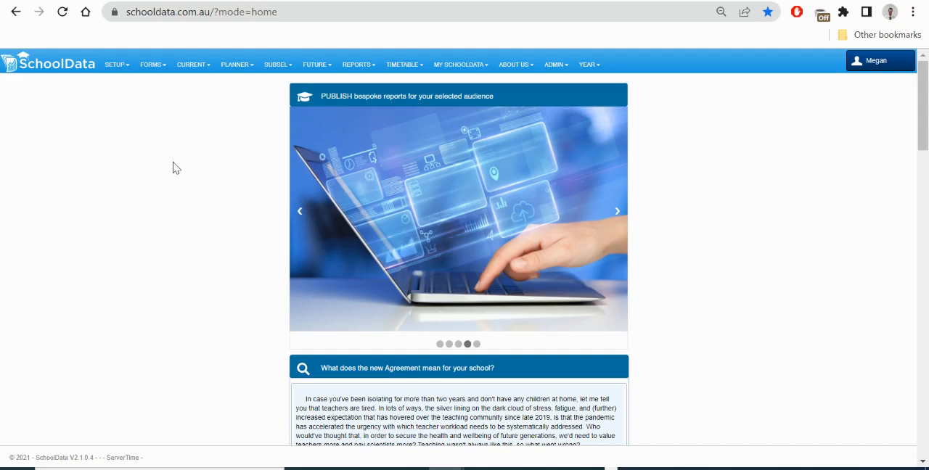
Step: View the Subjects Admin table and the Planner Grid
left_click(116, 65)
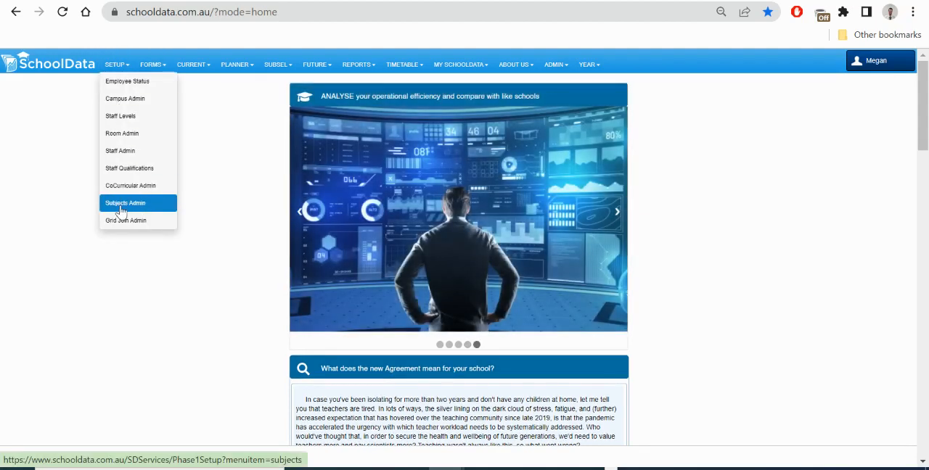
left_click(122, 204)
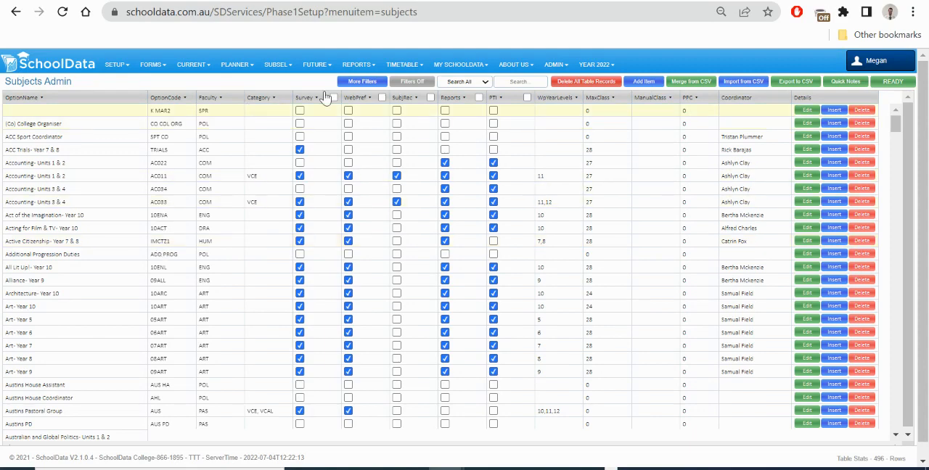
mouse_move(371, 64)
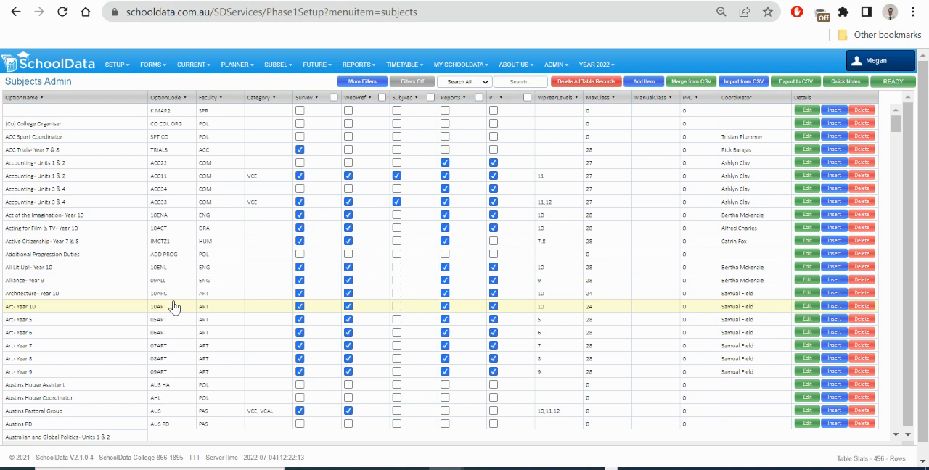
left_click(235, 65)
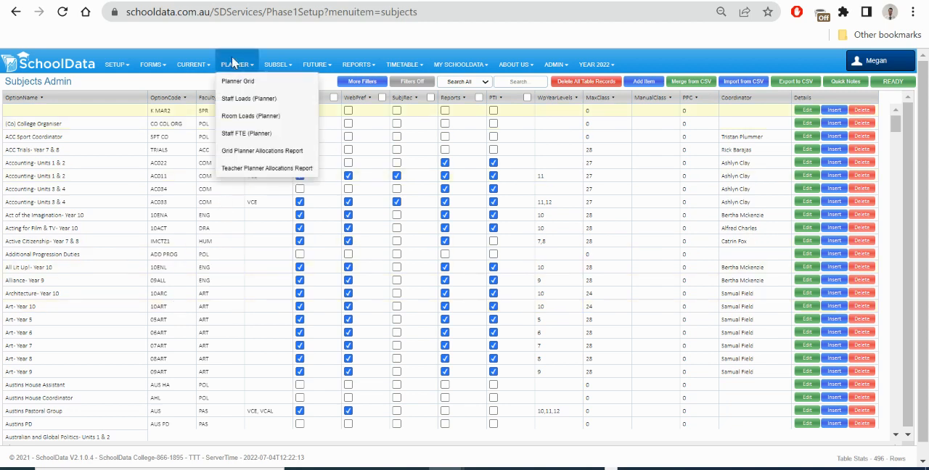
left_click(230, 84)
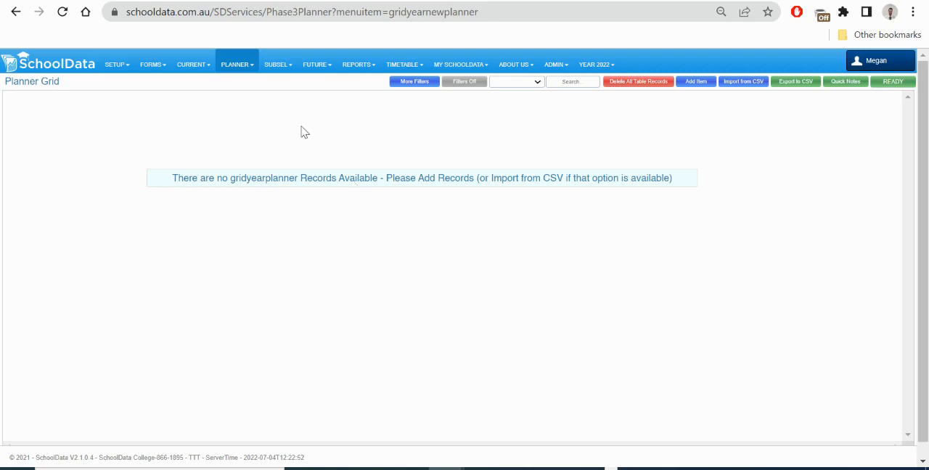
Step: Open the Current Grid and filter its records to RollClass 8H
mouse_move(193, 65)
left_click(191, 85)
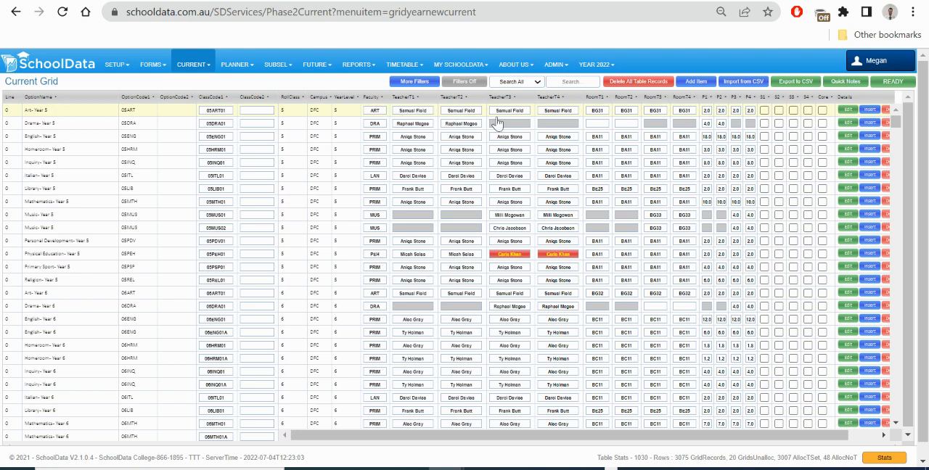
left_click(536, 85)
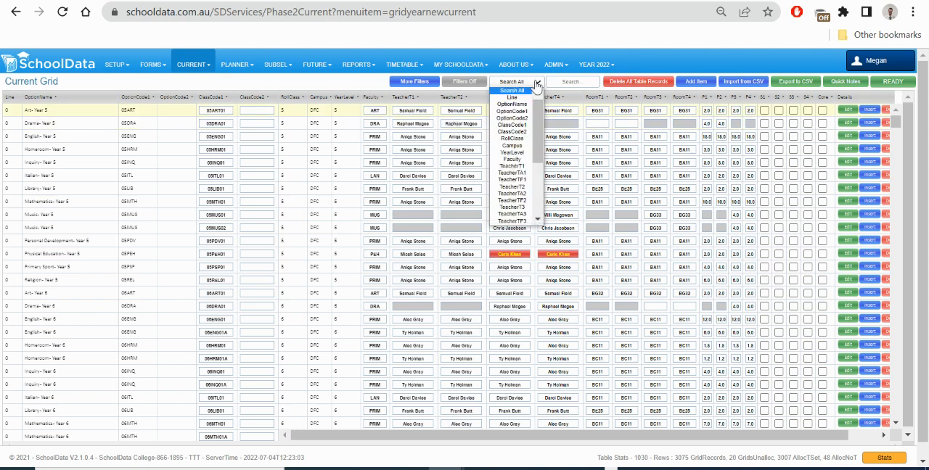
left_click(511, 138)
left_click(572, 86)
type("8")
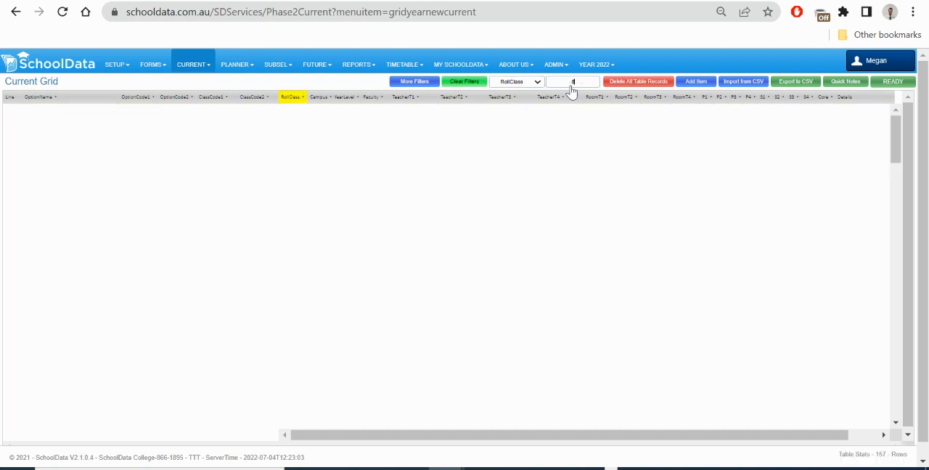
type("H")
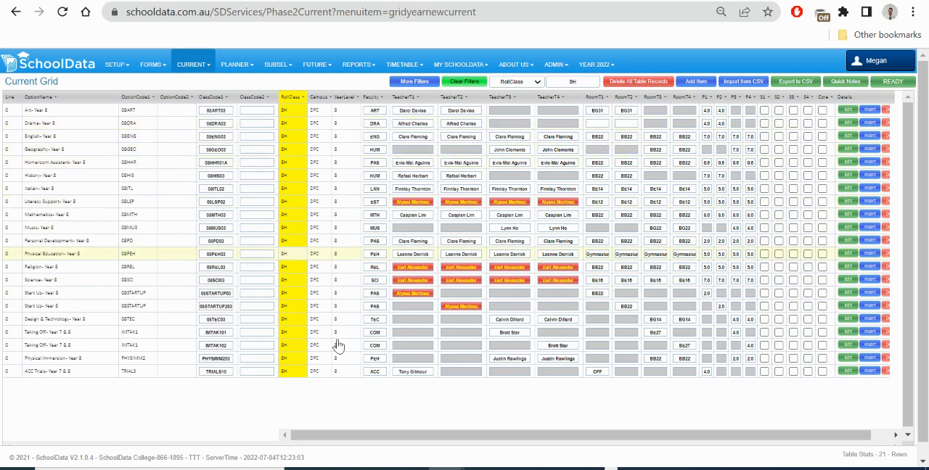
Step: Export the filtered Current Grid to CSV and open the downloaded file in Excel
left_click(798, 85)
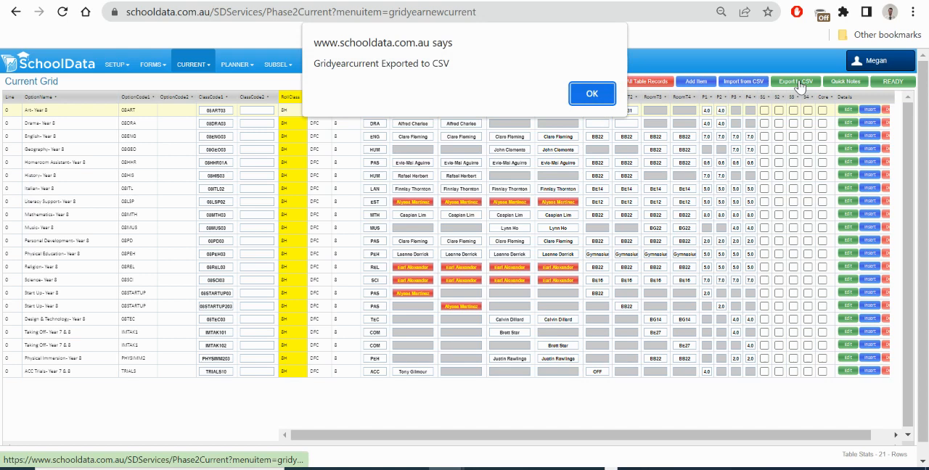
left_click(592, 93)
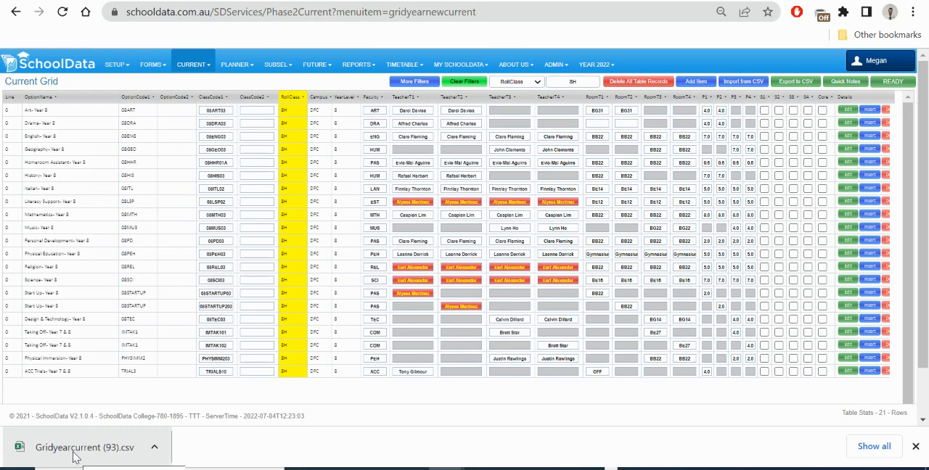
left_click(75, 455)
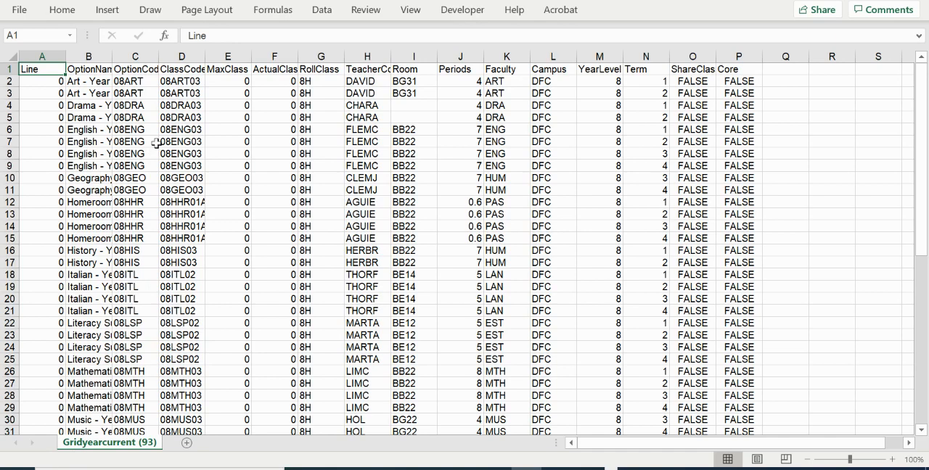
Step: Turn on column filters for the header row and show only the HUM rows of the Faculty column
left_click(118, 69)
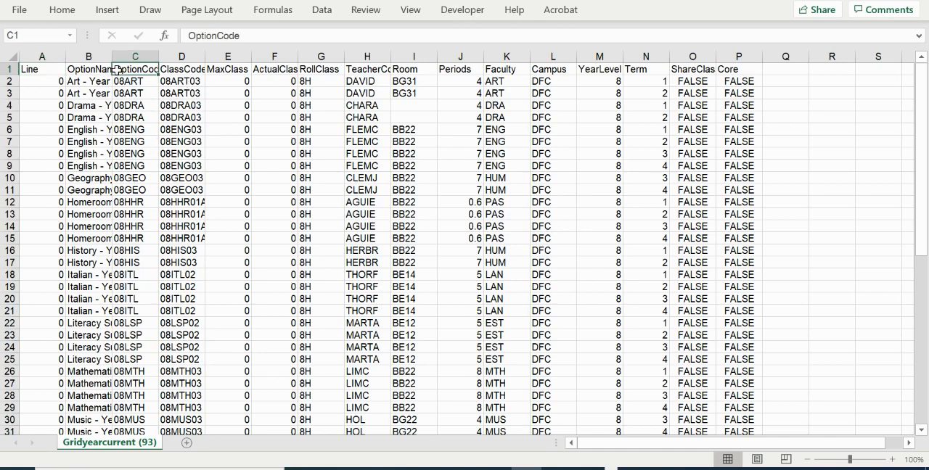
key("Right")
key("Right")
key("Right")
key("Right")
key("Right")
key("Right")
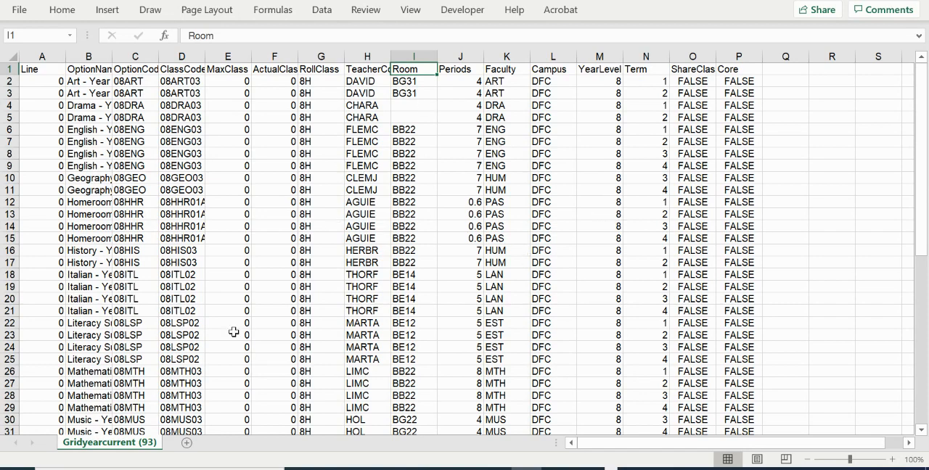
key("ctrl+shift+l")
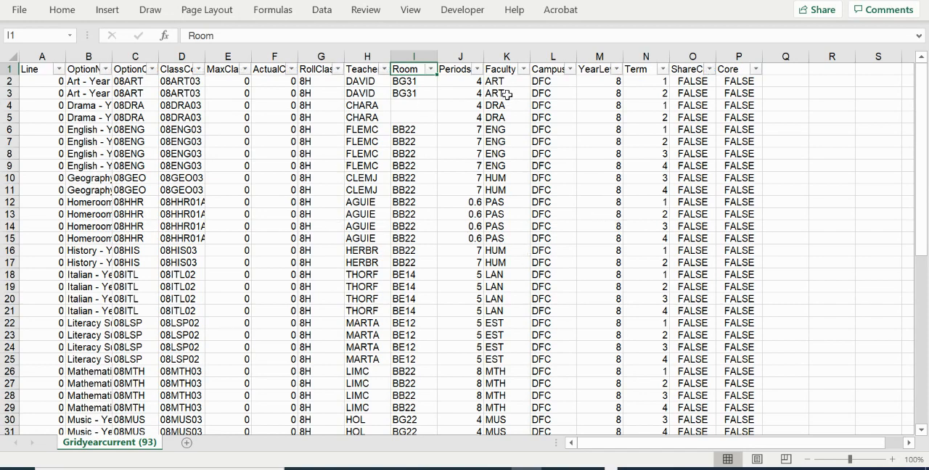
left_click(523, 69)
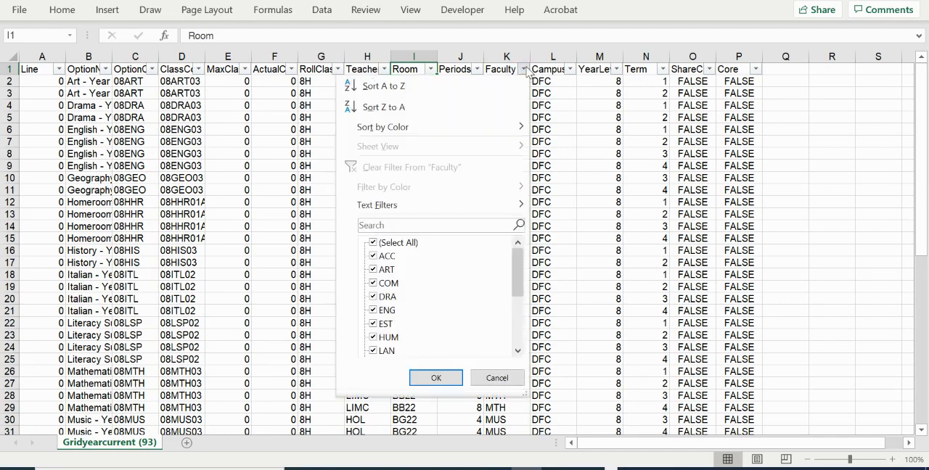
left_click(402, 242)
left_click(387, 338)
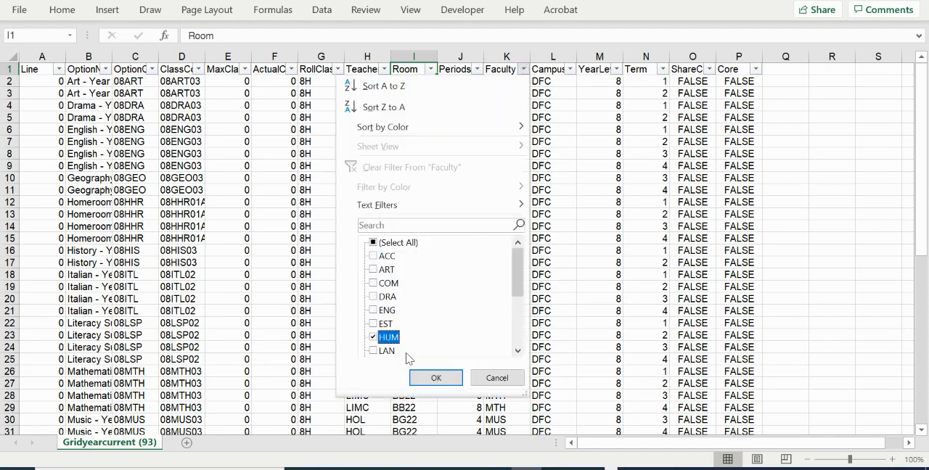
left_click(436, 377)
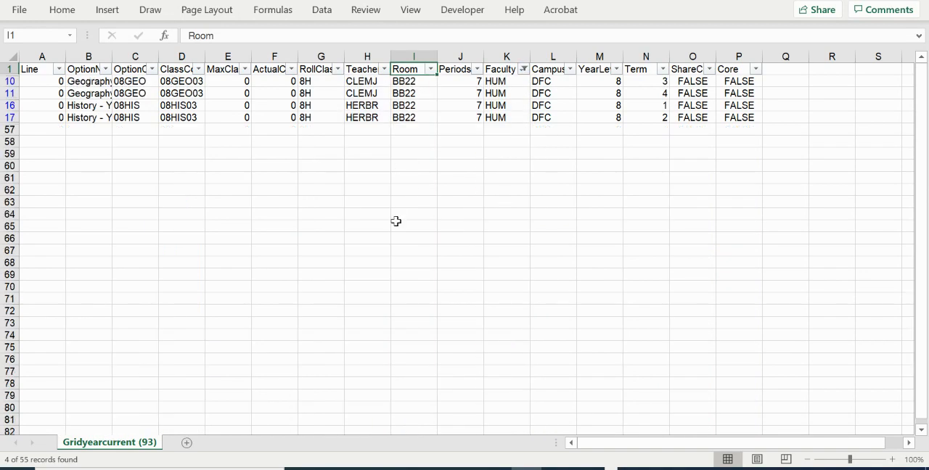
Step: Check which terms the Geography and History rows are assigned to and compare them with the Current Grid in the browser
left_click(81, 118)
left_click(643, 105)
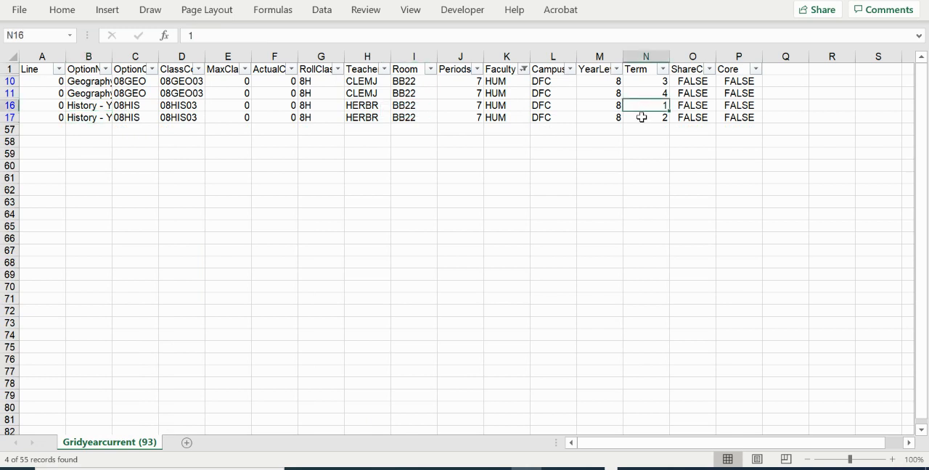
left_click(641, 117)
left_click(103, 80)
left_click(108, 93)
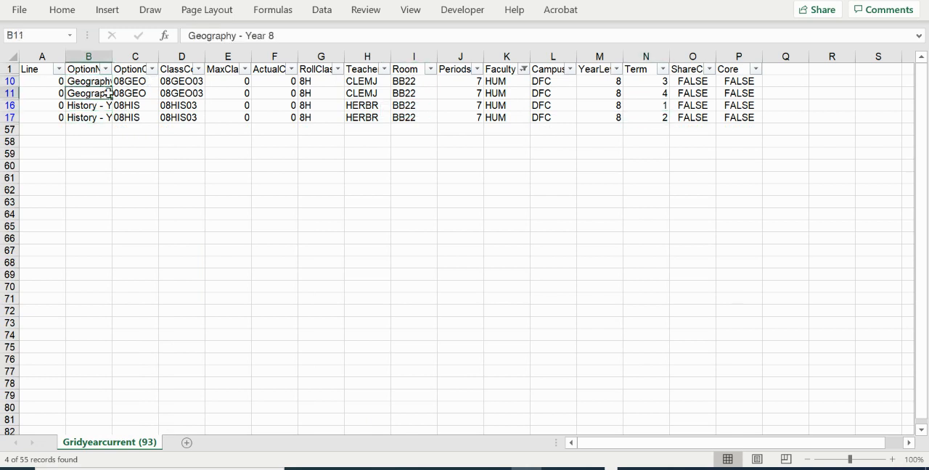
left_click(664, 81)
left_click(656, 93)
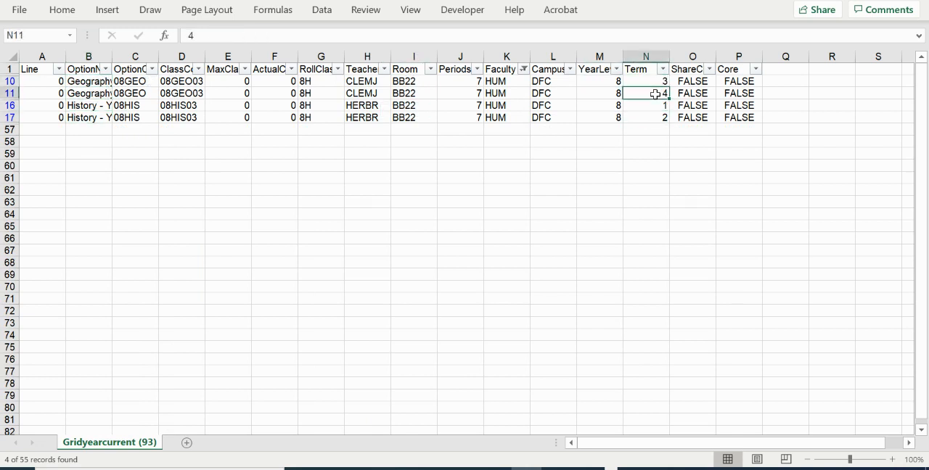
key("alt+Tab")
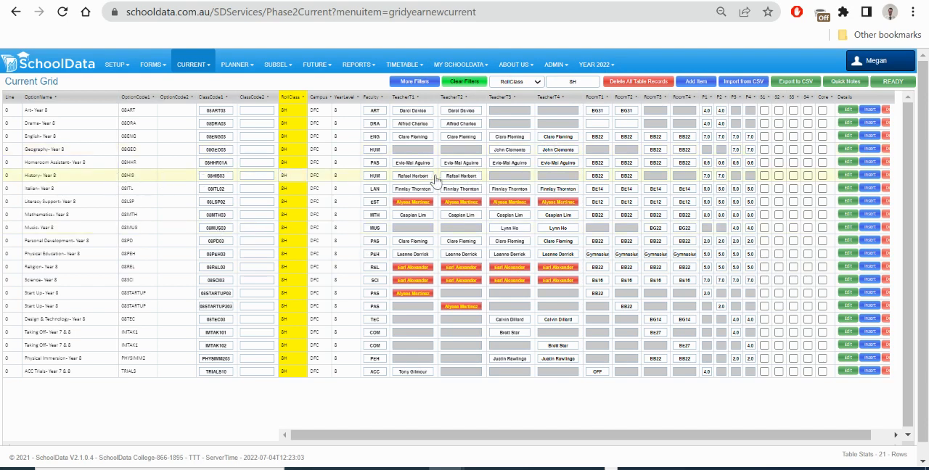
key("alt+Tab")
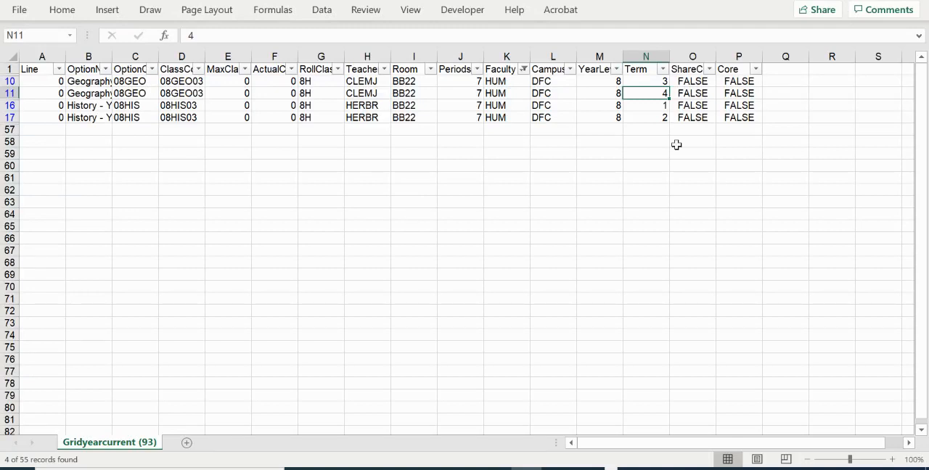
Step: Set the Term values of the two Geography rows to 1 and 2 and of the two History rows to 3 and 4
key("Up")
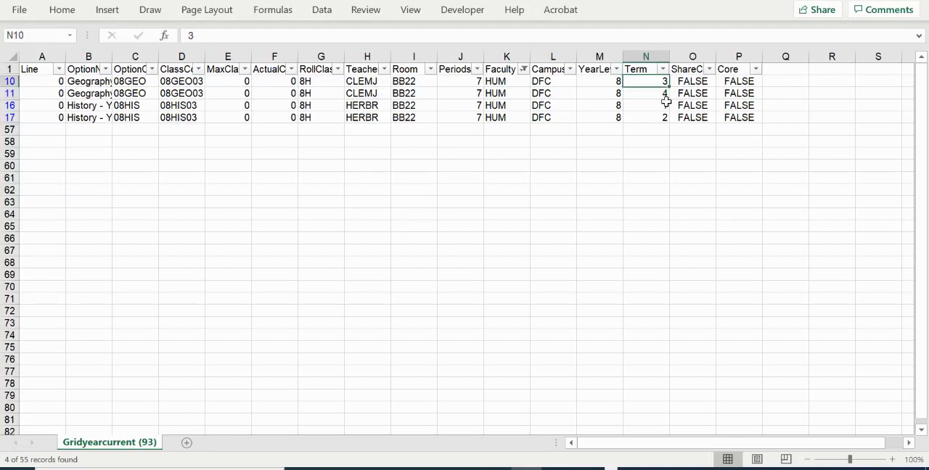
type("1")
key("Return")
type("2")
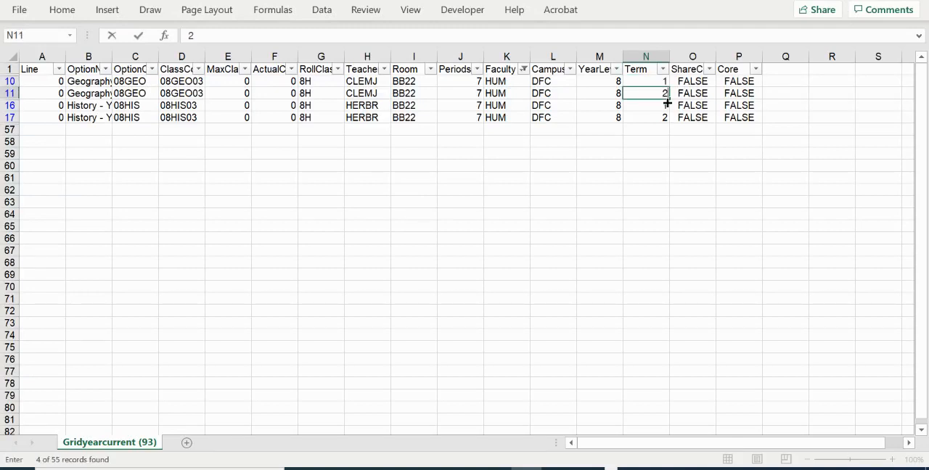
key("Return")
type("3")
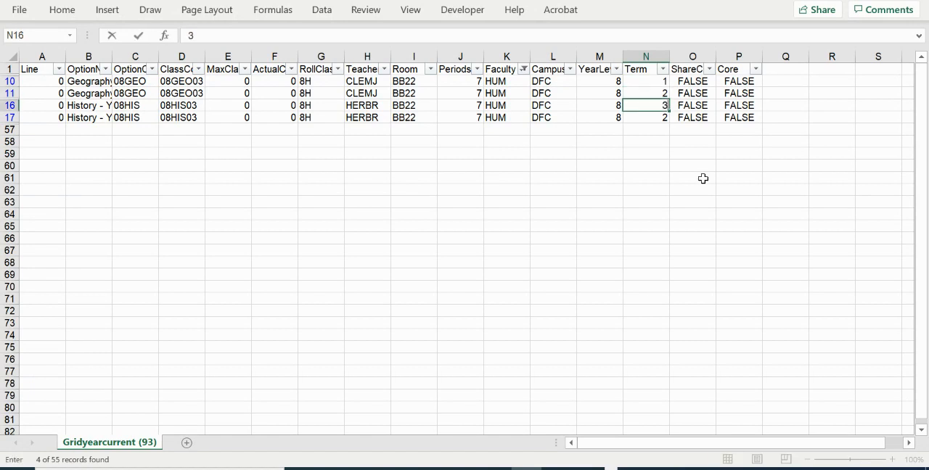
key("Return")
type("4")
key("Return")
key("Left")
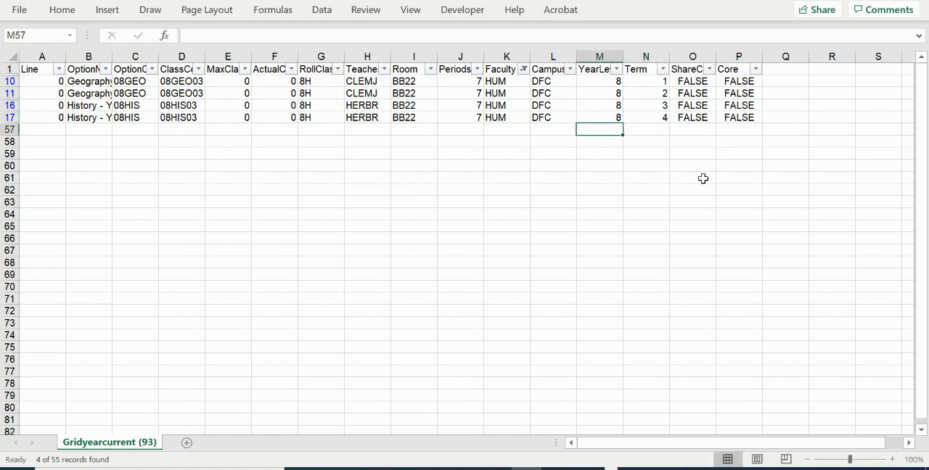
Step: Show all faculties again in the Faculty column filter
left_click(524, 69)
left_click(397, 243)
left_click(435, 378)
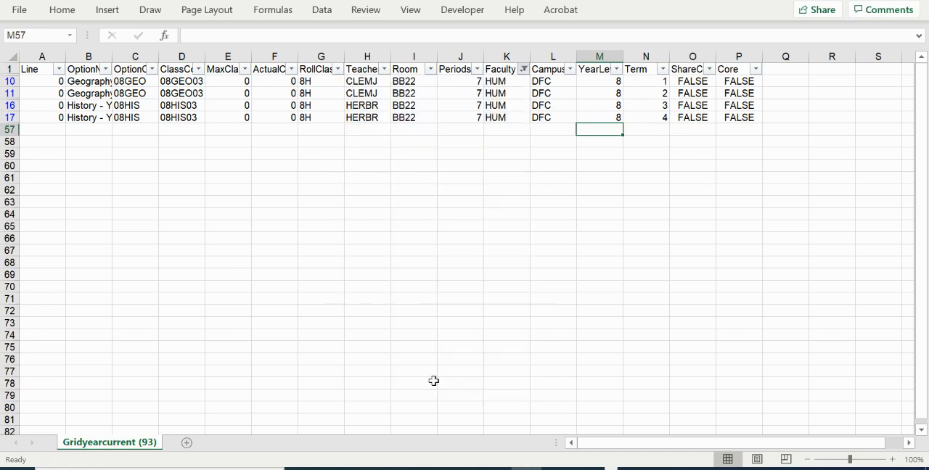
Step: Delete all teacher codes below the teacher column's header and bring up Save As for the edited file
left_click(363, 81)
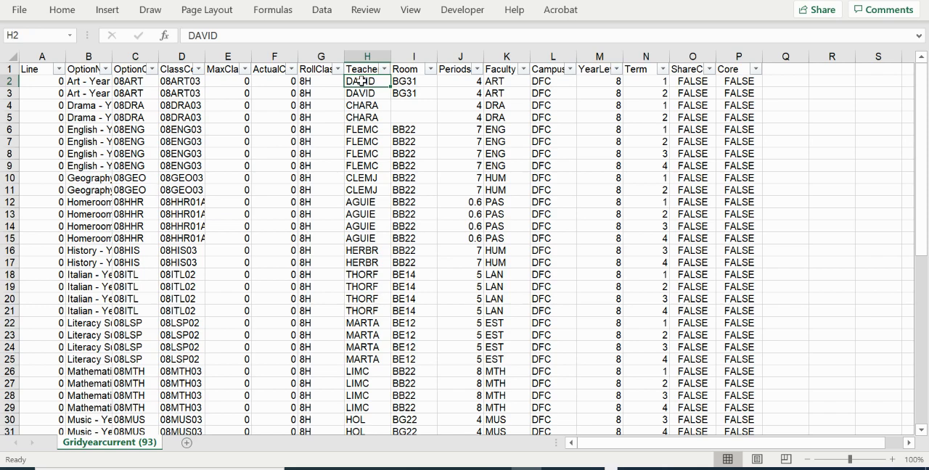
key("ctrl+shift+Down")
key("Delete")
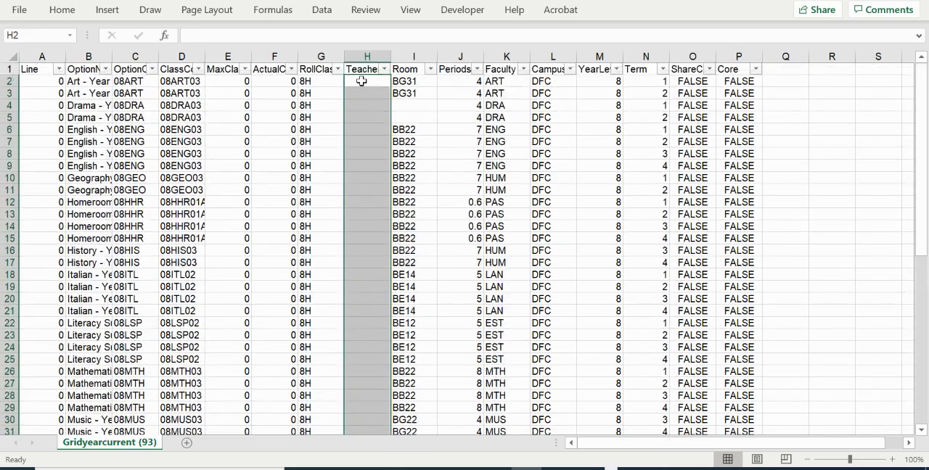
key("Left")
key("Left")
left_click(20, 11)
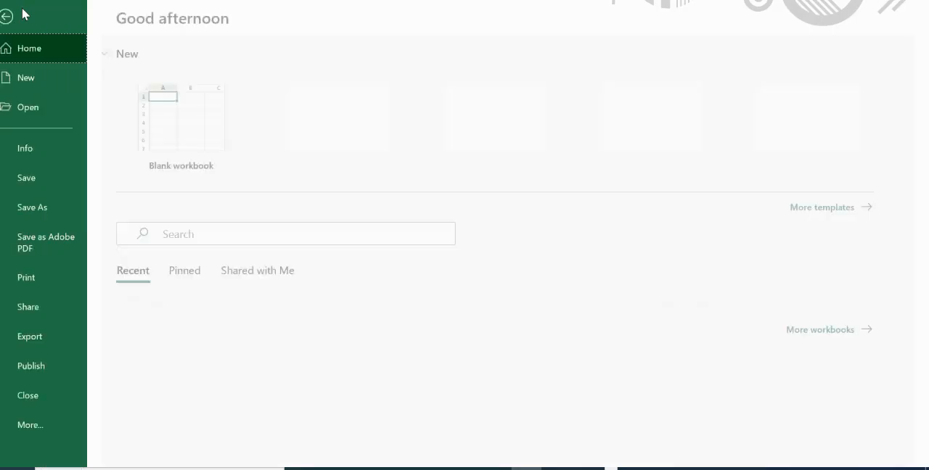
left_click(42, 209)
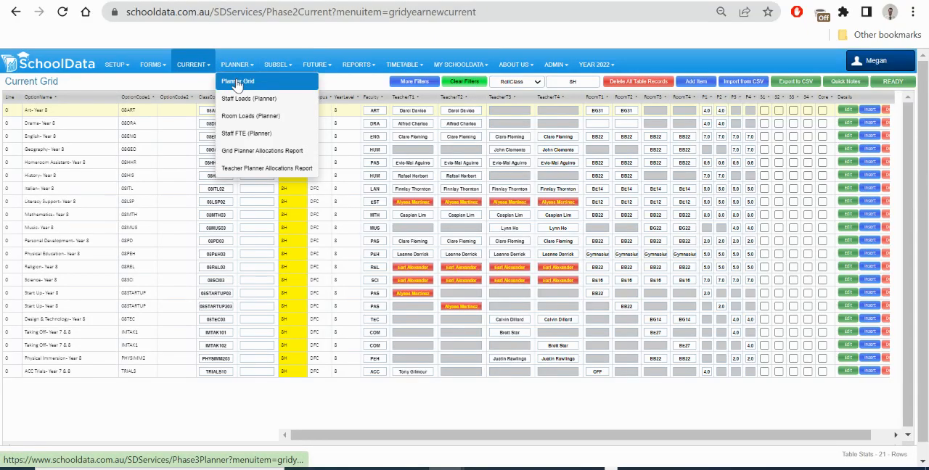
Step: Start a CSV import in the Planner Grid and choose Planner Grid 8H.csv as the grid source file
left_click(236, 83)
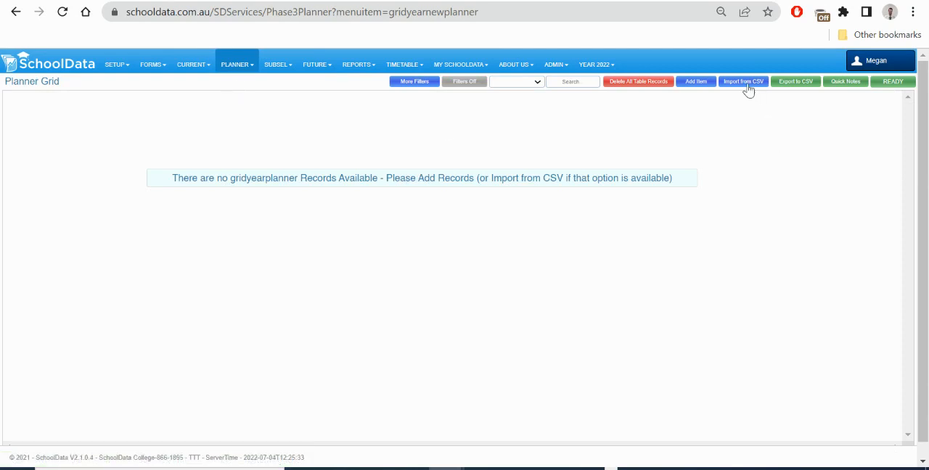
left_click(748, 85)
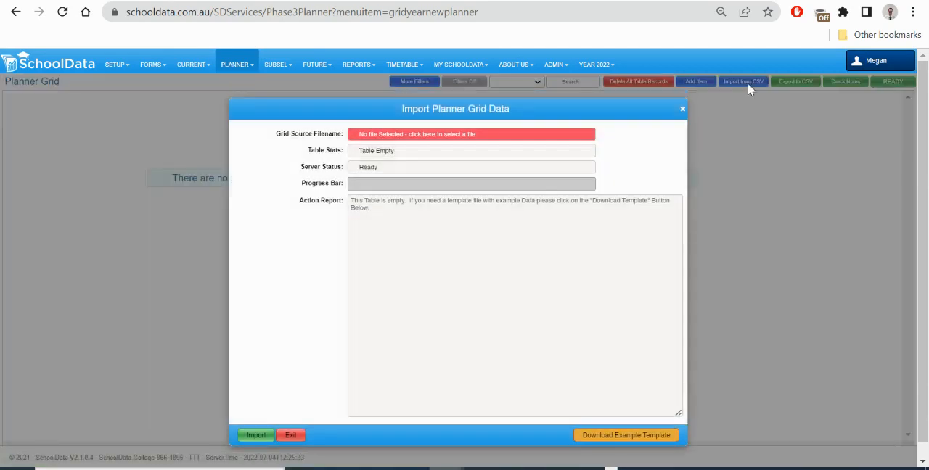
left_click(403, 135)
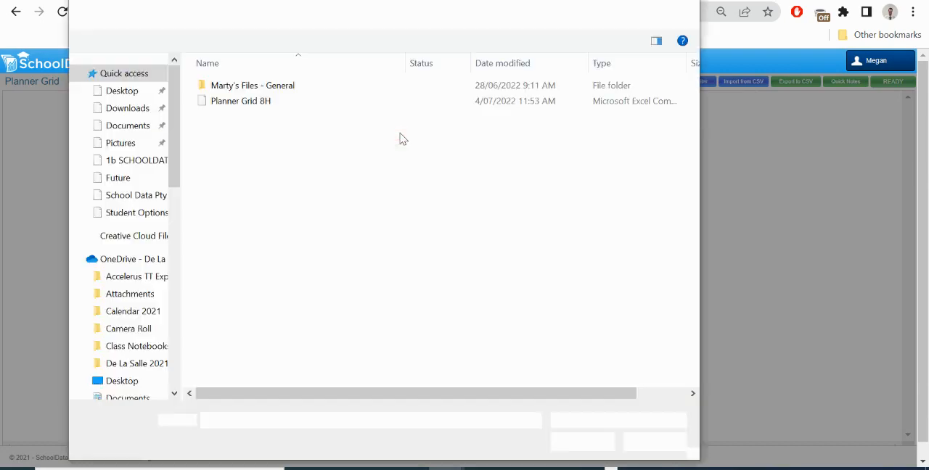
double_click(238, 103)
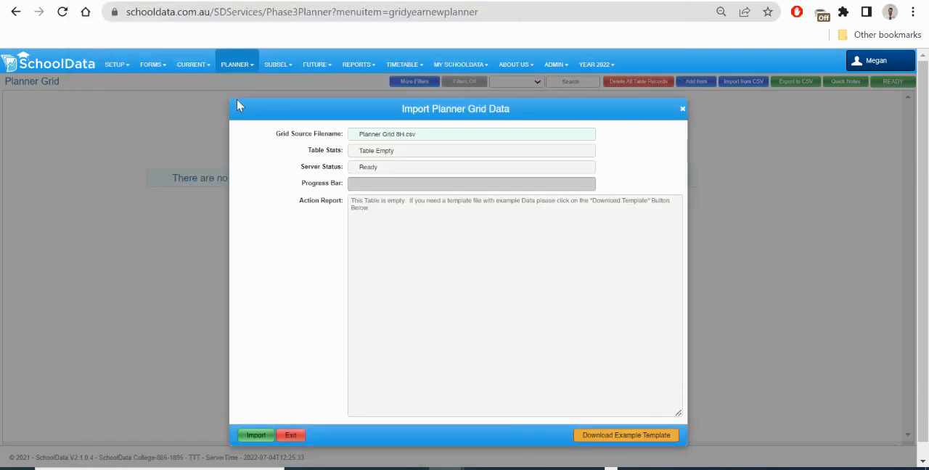
Step: Import the chosen file's records into the Planner Grid and commit them to the database
left_click(253, 435)
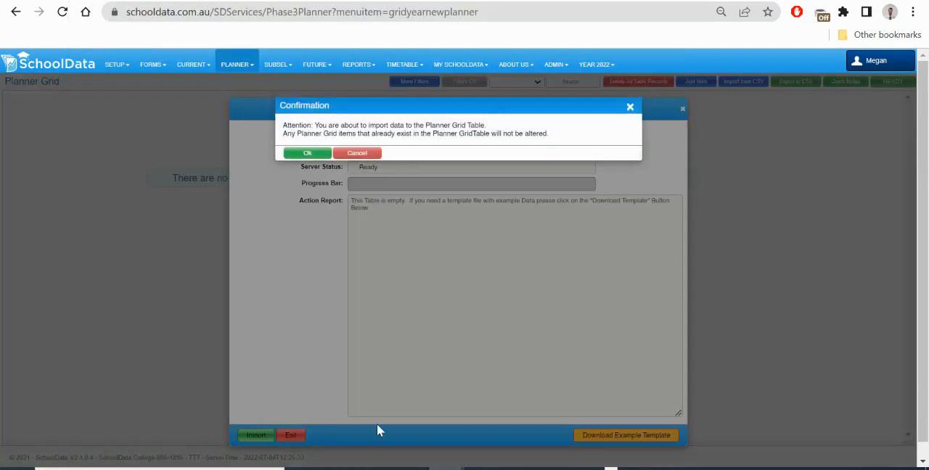
left_click(307, 153)
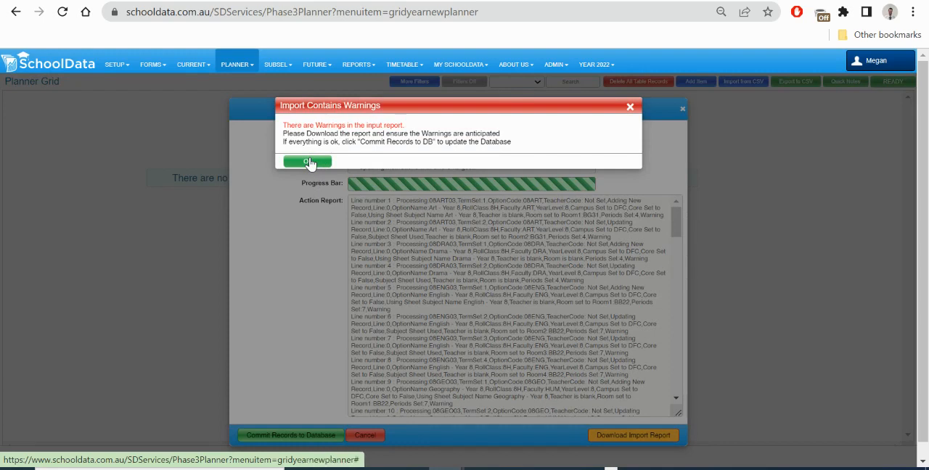
left_click(307, 162)
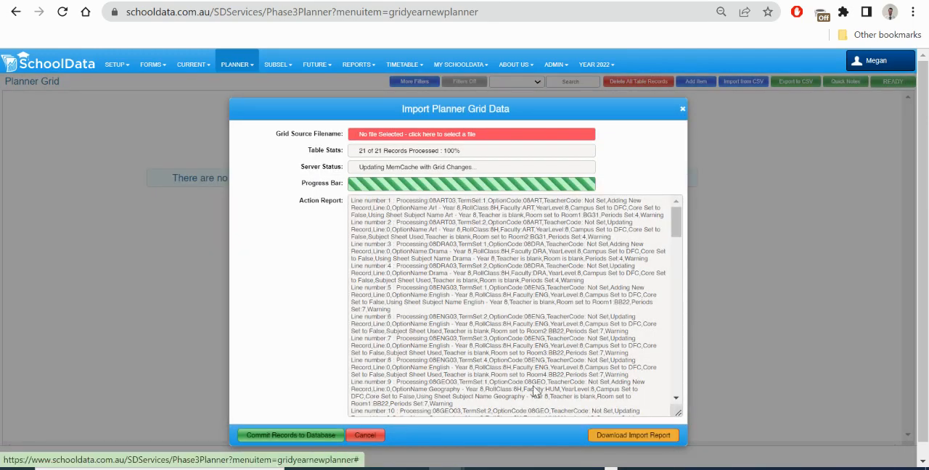
left_click(270, 437)
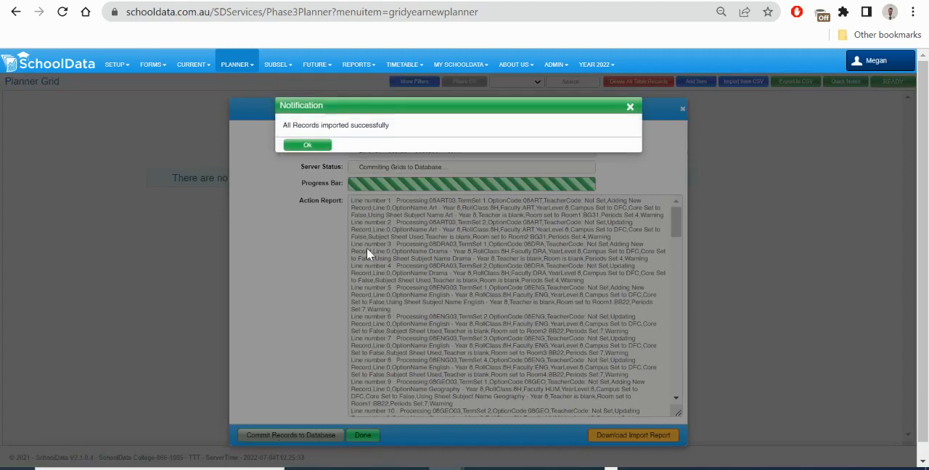
left_click(309, 146)
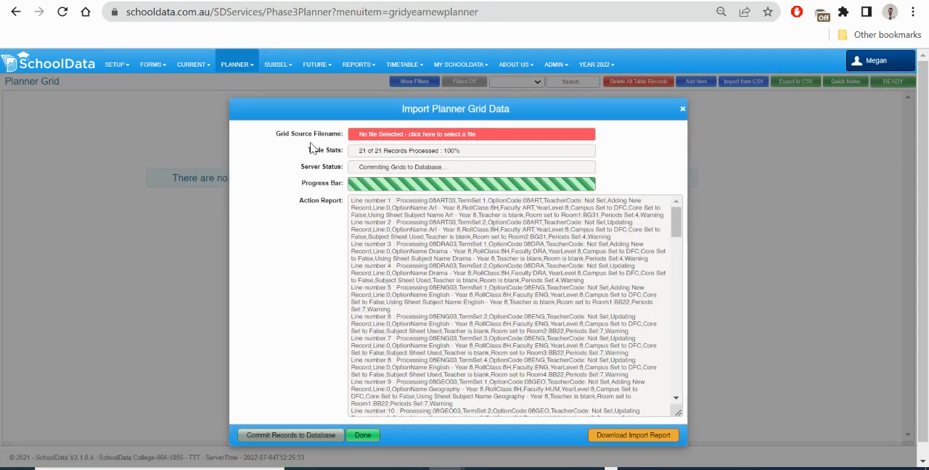
left_click(363, 435)
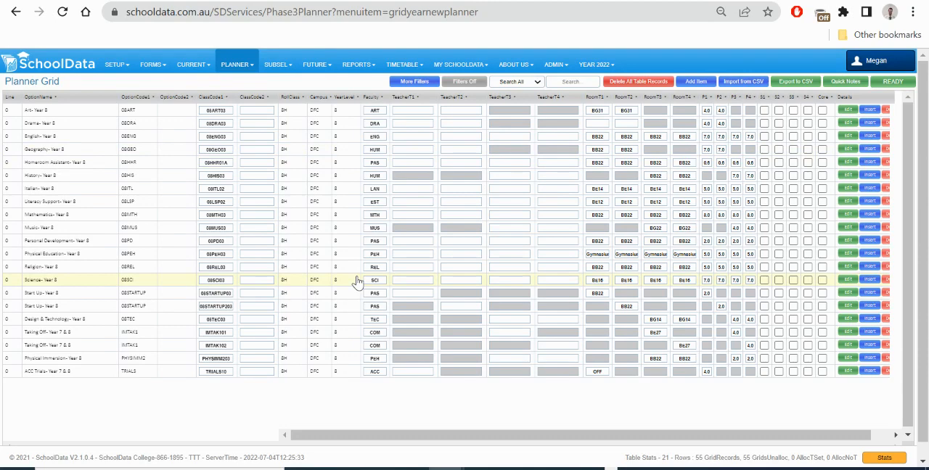
Step: Search the Class Summary report for 8his to examine the Year 8 History class figures
mouse_move(354, 72)
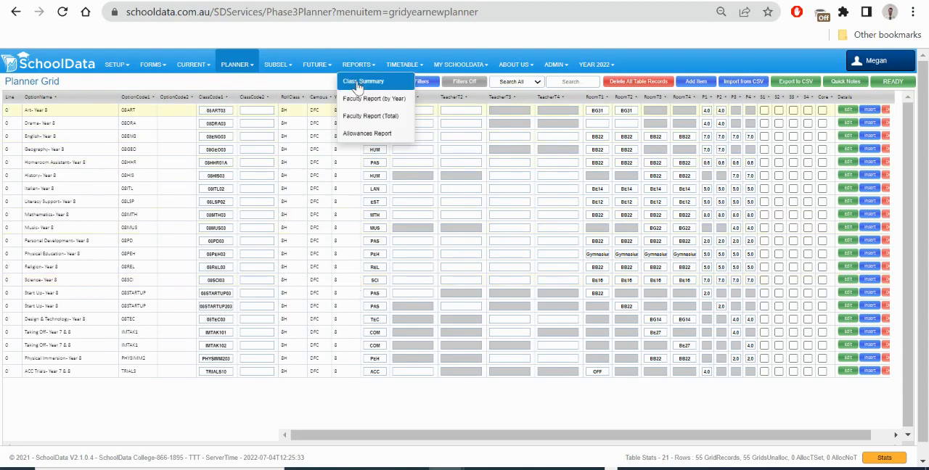
left_click(357, 85)
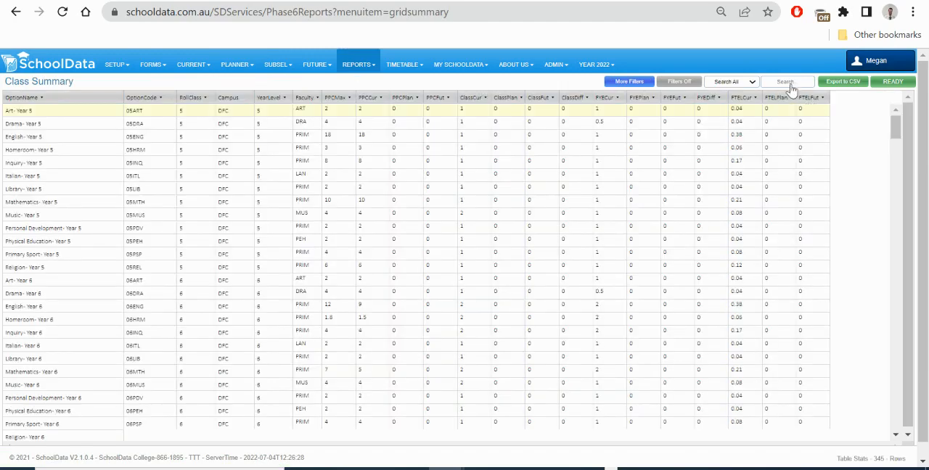
left_click(788, 83)
type("8his")
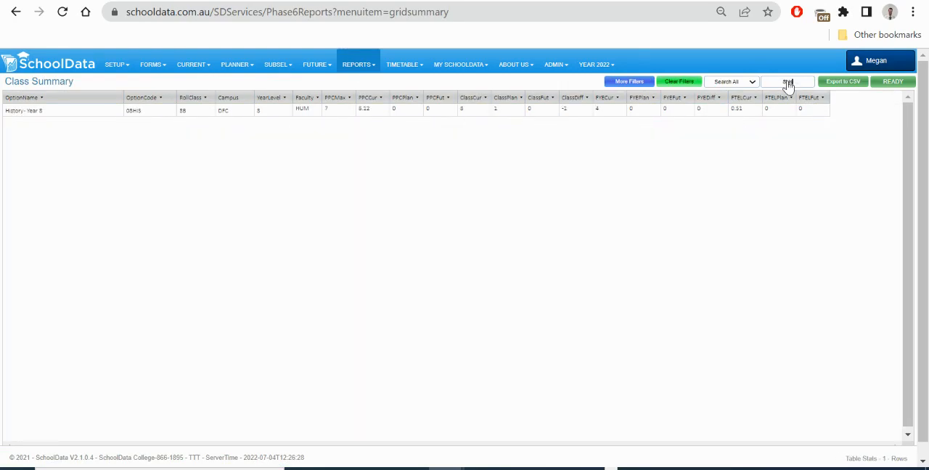